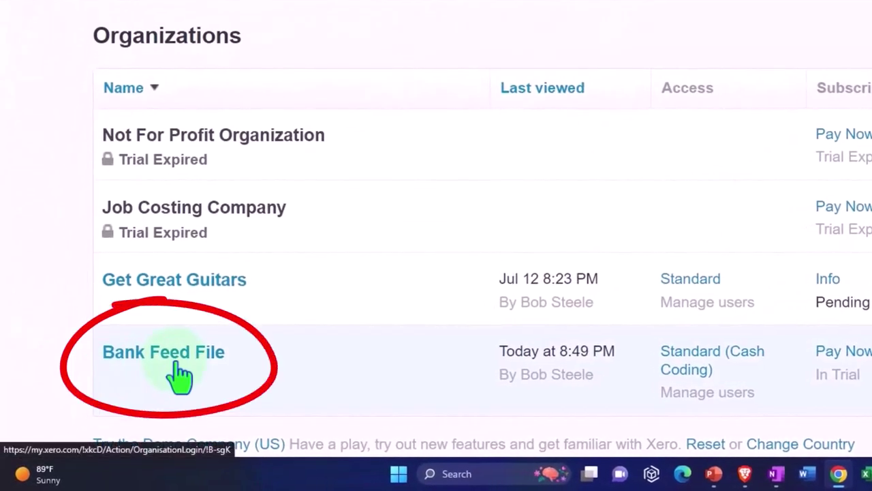
Step: Open the Bank Feed File company and duplicate its browser tab twice
{"action": "left_click", "coordinate": [176, 368]}
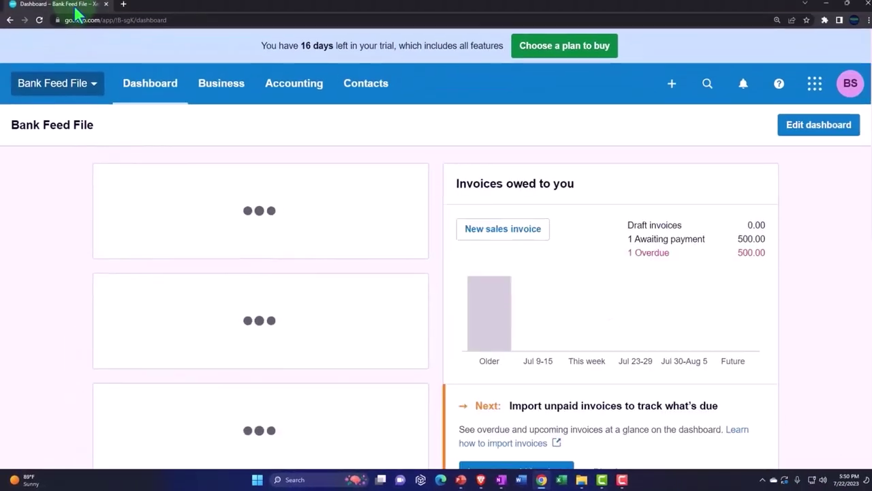
{"action": "right_click", "coordinate": [76, 11]}
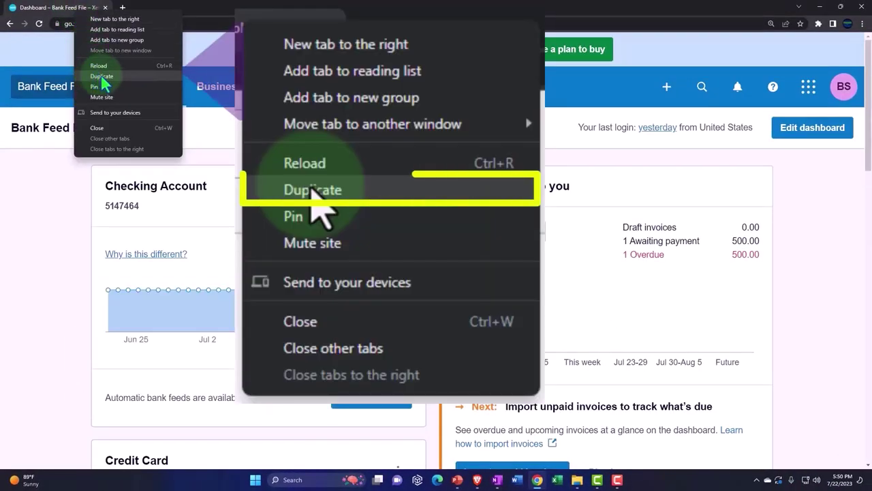
{"action": "left_click", "coordinate": [126, 78]}
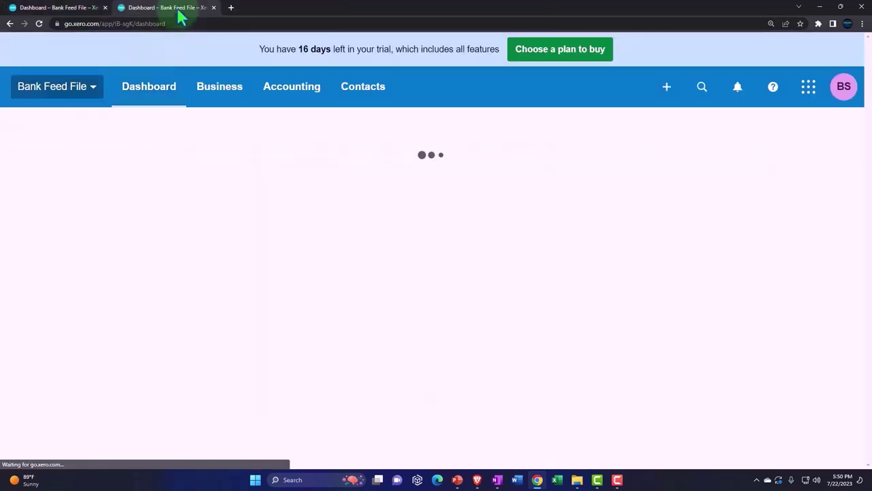
{"action": "right_click", "coordinate": [180, 14]}
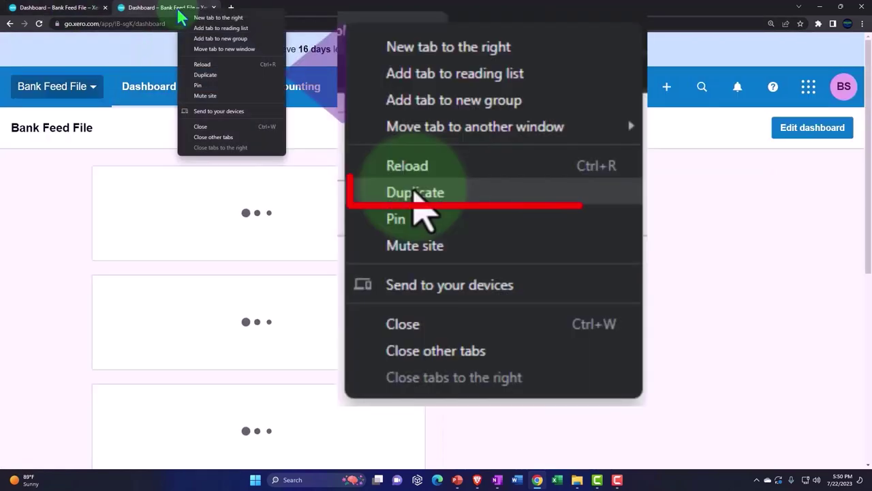
{"action": "left_click", "coordinate": [222, 76]}
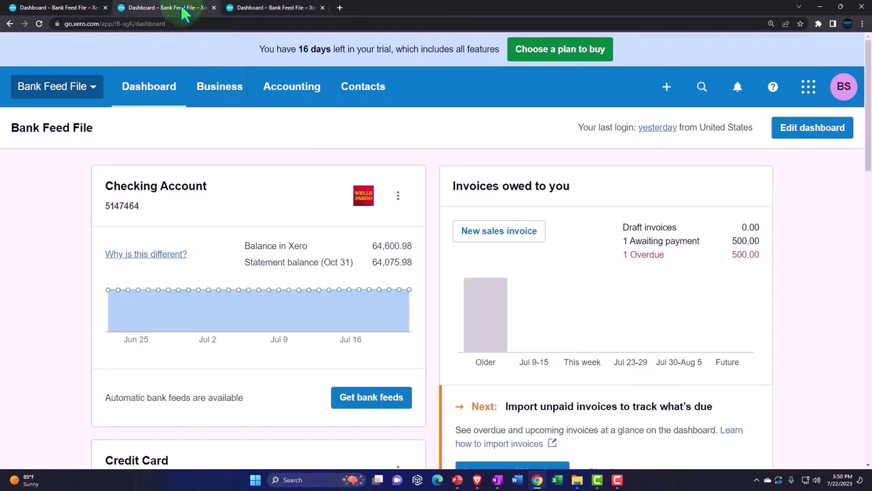
Step: Load the Balance Sheet in one extra tab and the Income Statement in the other
{"action": "left_click", "coordinate": [298, 90]}
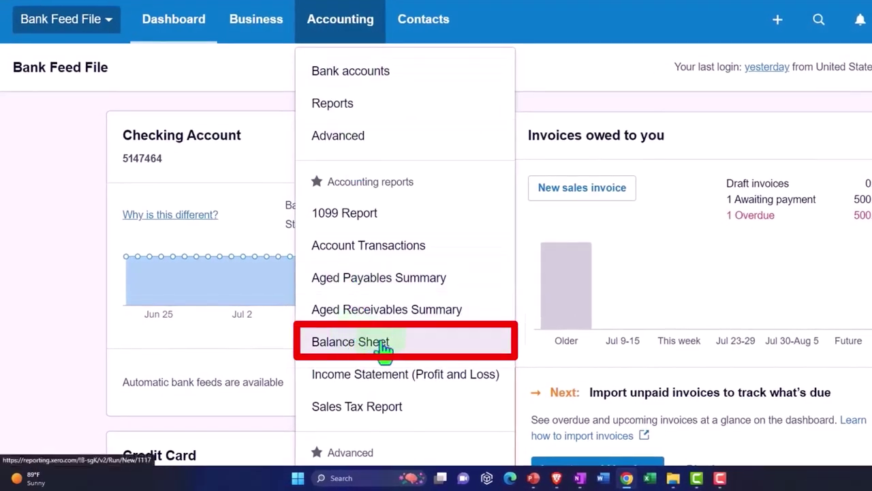
{"action": "left_click", "coordinate": [401, 348]}
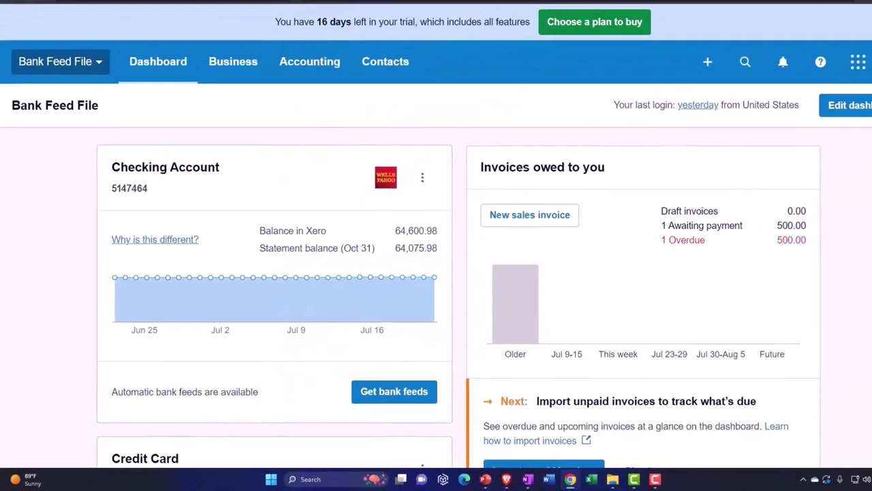
{"action": "left_click", "coordinate": [315, 72]}
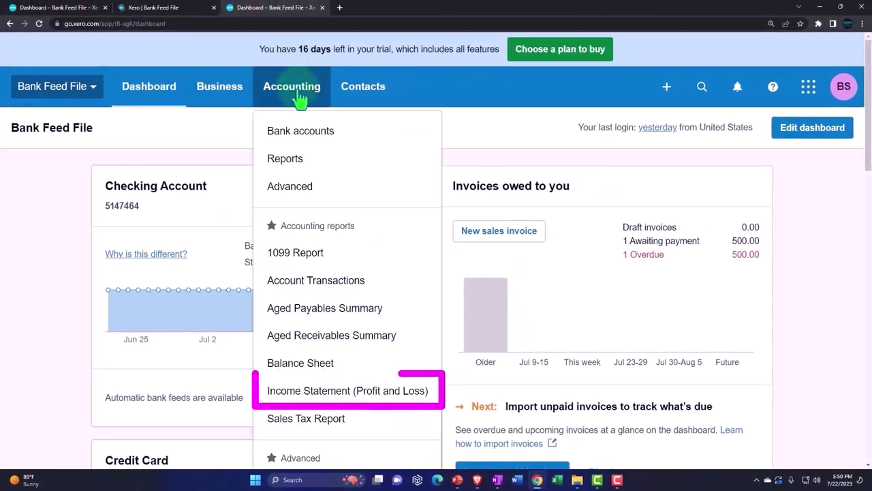
{"action": "left_click", "coordinate": [370, 400]}
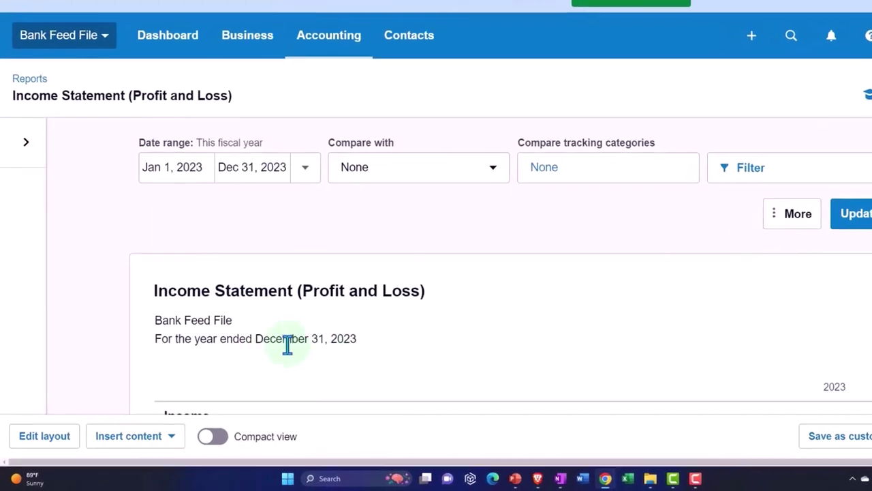
Step: Set the Income Statement range to Jan 1, 2022 – Dec 31, 2022 and update the report
{"action": "left_click", "coordinate": [191, 167]}
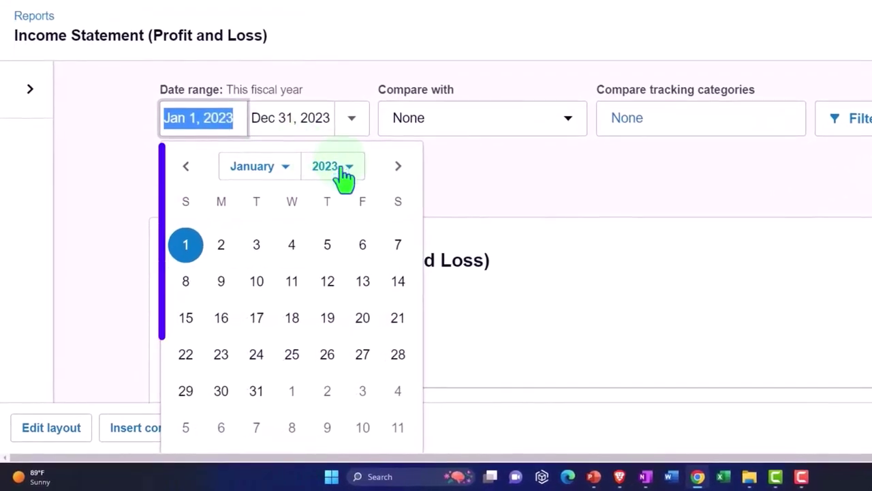
{"action": "left_click", "coordinate": [340, 170]}
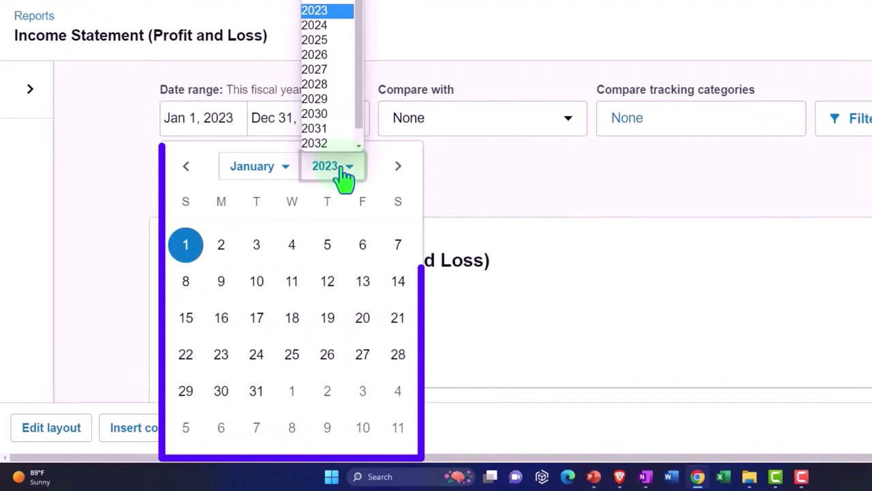
{"action": "left_click", "coordinate": [335, 8]}
{"action": "left_click", "coordinate": [395, 252]}
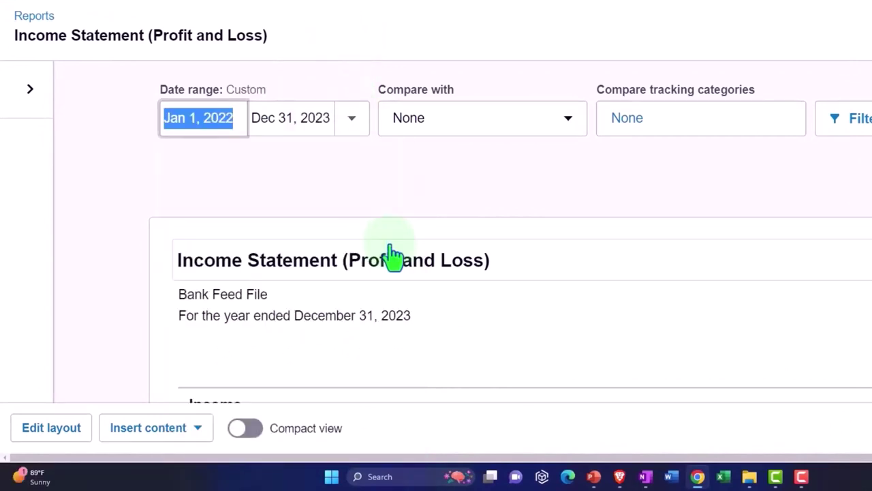
{"action": "left_click", "coordinate": [304, 123]}
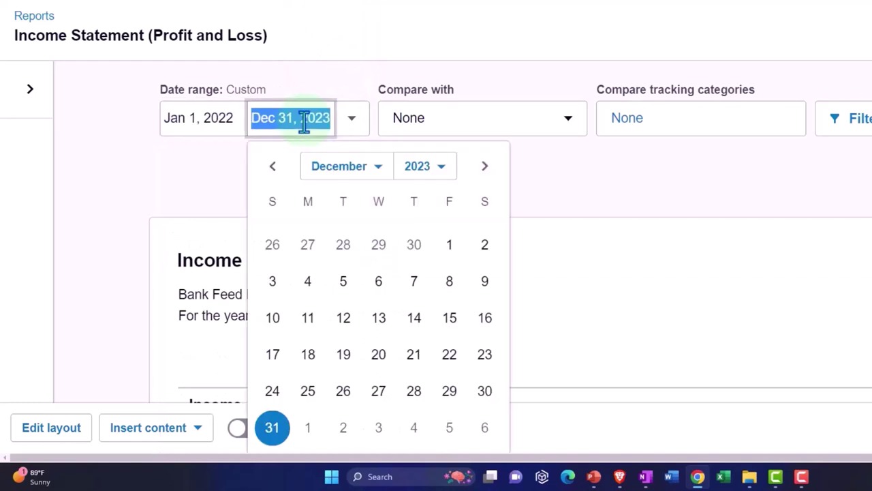
{"action": "left_click", "coordinate": [406, 174]}
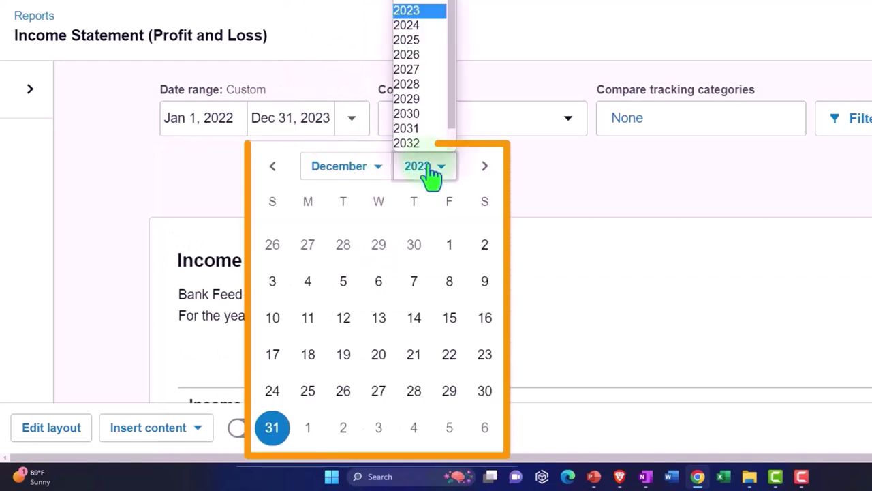
{"action": "left_click", "coordinate": [409, 10]}
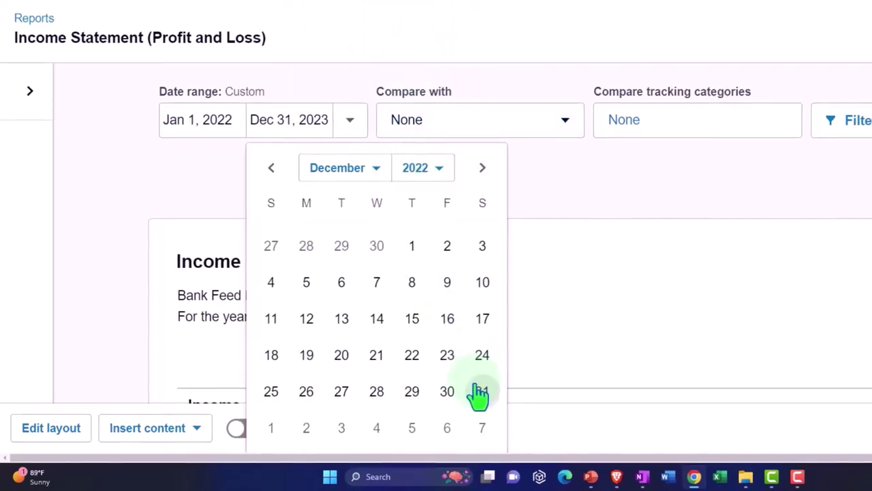
{"action": "left_click", "coordinate": [481, 393]}
{"action": "left_click", "coordinate": [847, 225]}
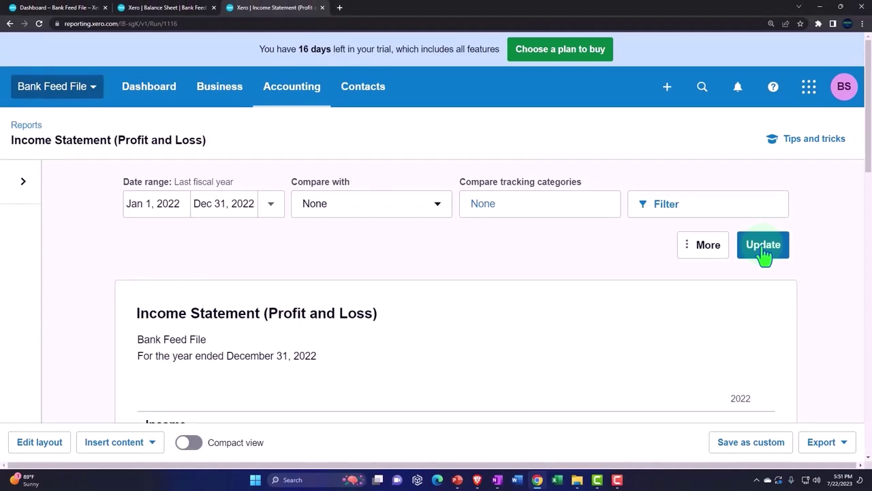
Step: From the Dashboard tab, go to Bank accounts and open the Checking Account's transaction list
{"action": "left_click", "coordinate": [74, 12]}
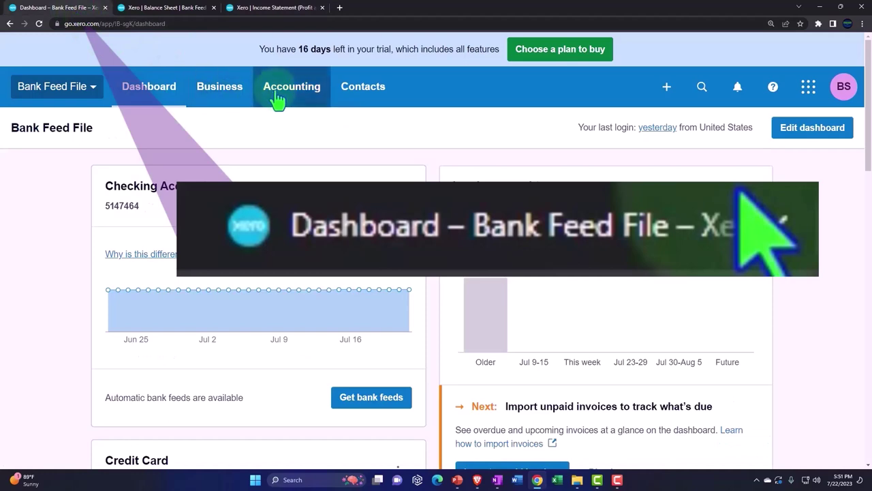
{"action": "left_click", "coordinate": [276, 98]}
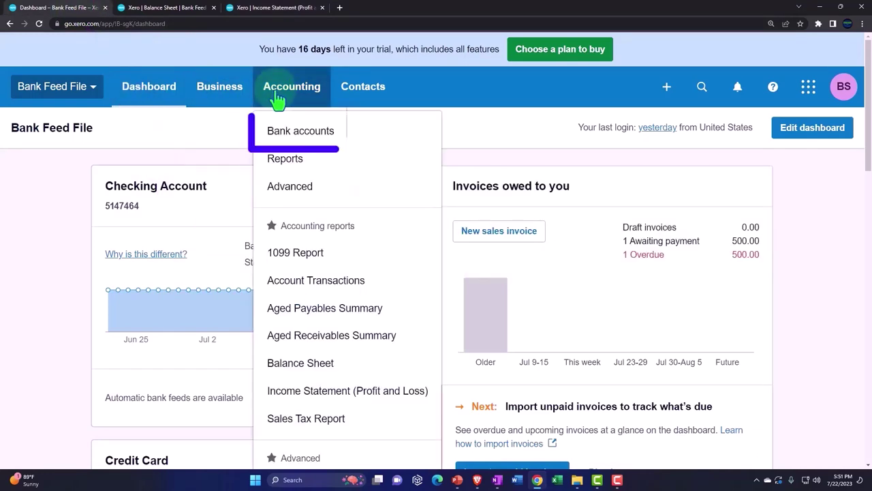
{"action": "left_click", "coordinate": [361, 142]}
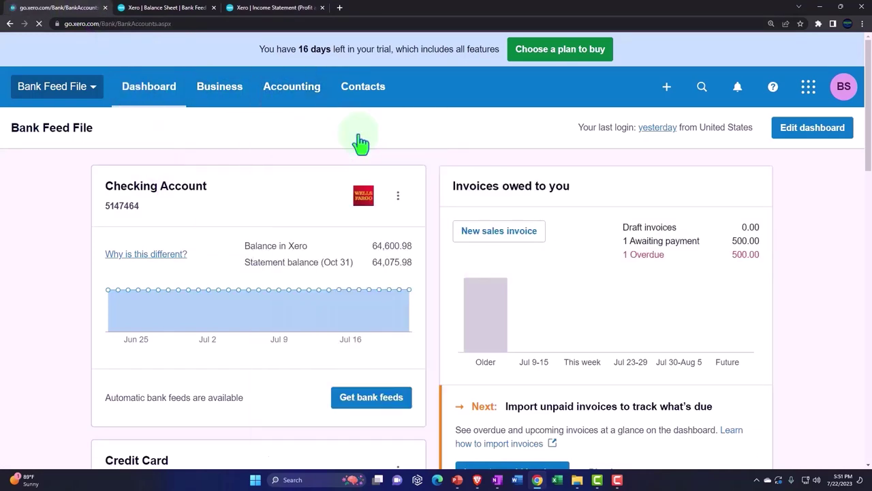
{"action": "scroll", "coordinate": [41, 272], "scroll_direction": "down", "scroll_amount": 1}
{"action": "scroll", "coordinate": [39, 274], "scroll_direction": "down", "scroll_amount": 2}
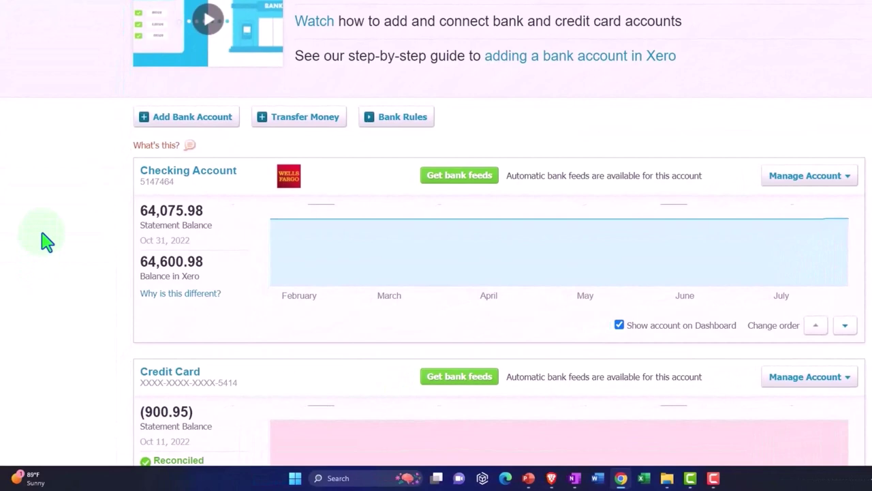
{"action": "scroll", "coordinate": [46, 241], "scroll_direction": "down", "scroll_amount": 2}
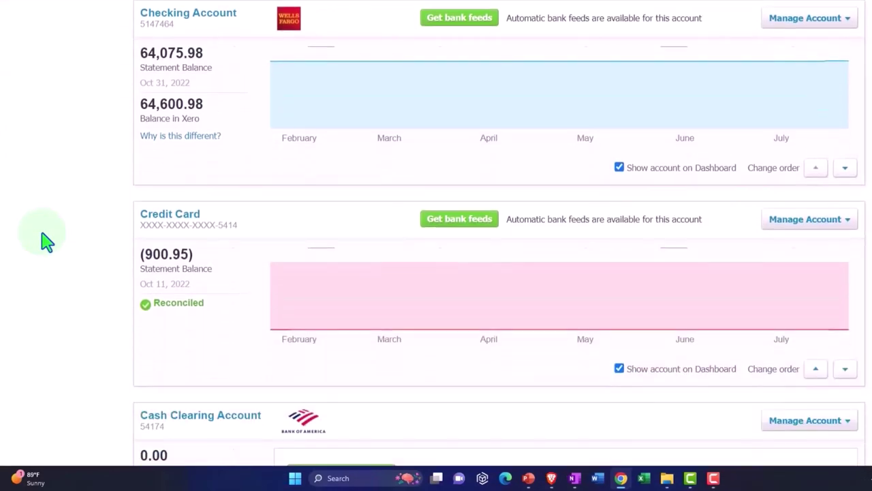
{"action": "scroll", "coordinate": [46, 241], "scroll_direction": "down", "scroll_amount": 3}
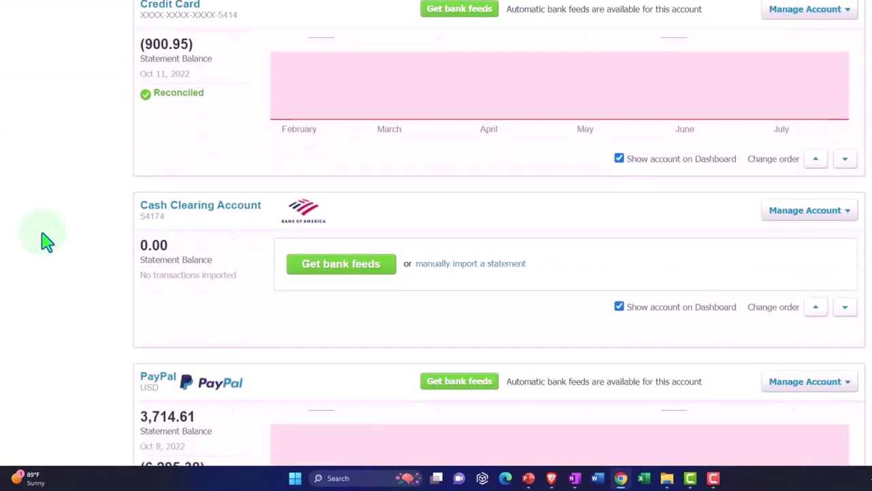
{"action": "scroll", "coordinate": [46, 242], "scroll_direction": "up", "scroll_amount": 4}
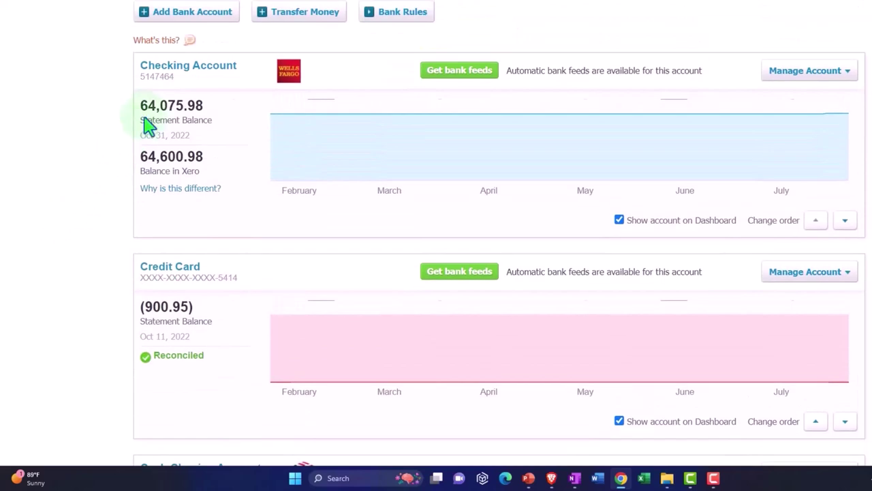
{"action": "left_click", "coordinate": [176, 80]}
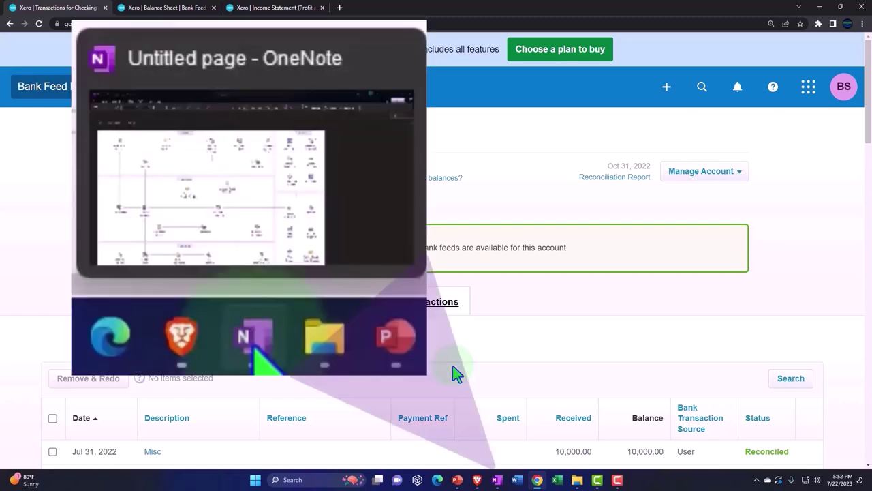
{"action": "left_click", "coordinate": [497, 480]}
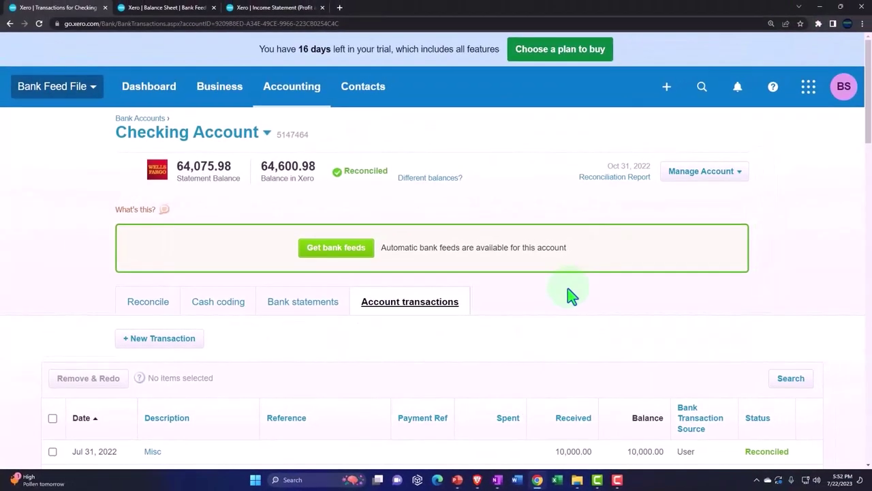
{"action": "scroll", "coordinate": [571, 294], "scroll_direction": "down", "scroll_amount": 3}
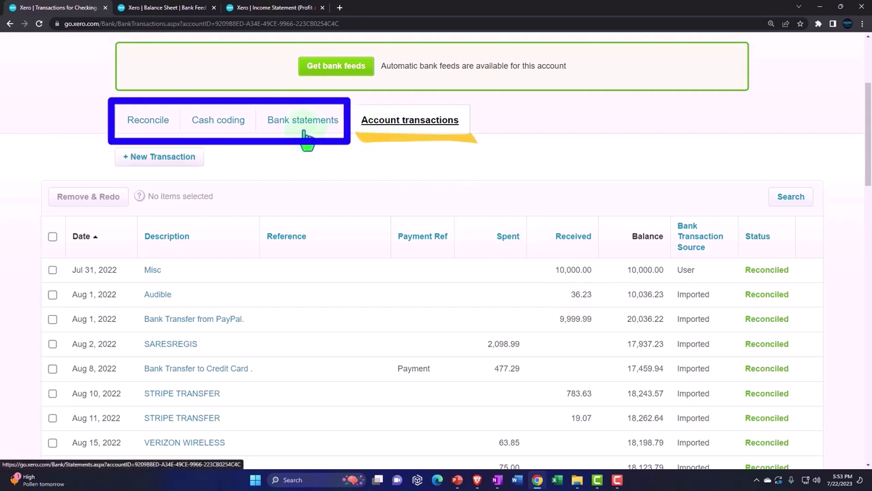
Step: Check the Checking Account's Reconcile status, then return to the Balance Sheet tab
{"action": "left_click", "coordinate": [142, 129]}
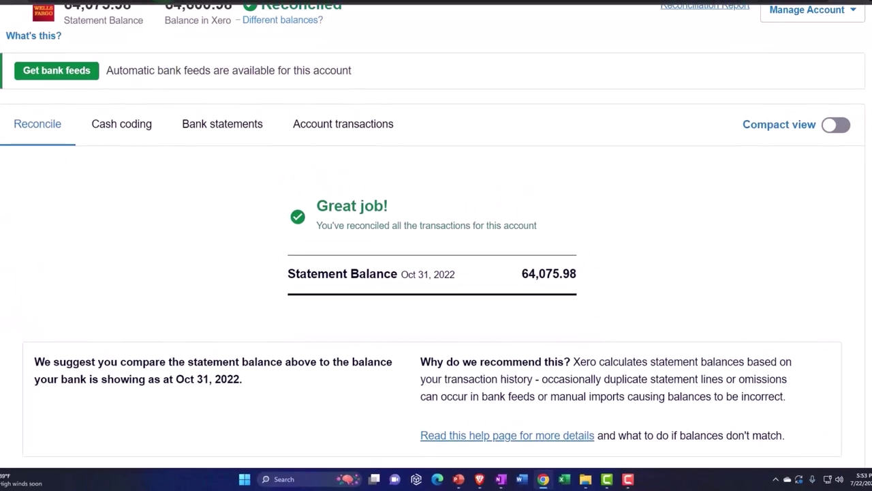
{"action": "left_click", "coordinate": [167, 7]}
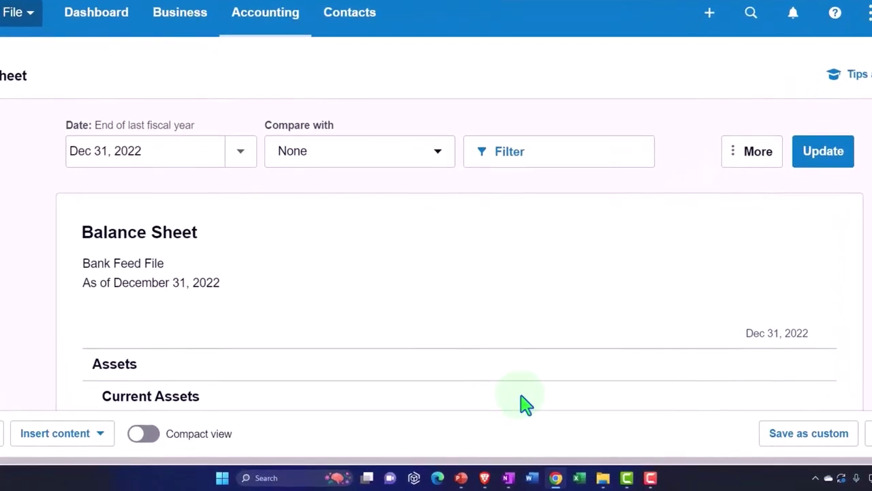
{"action": "scroll", "coordinate": [520, 403], "scroll_direction": "down", "scroll_amount": 3}
{"action": "scroll", "coordinate": [526, 404], "scroll_direction": "down", "scroll_amount": 1}
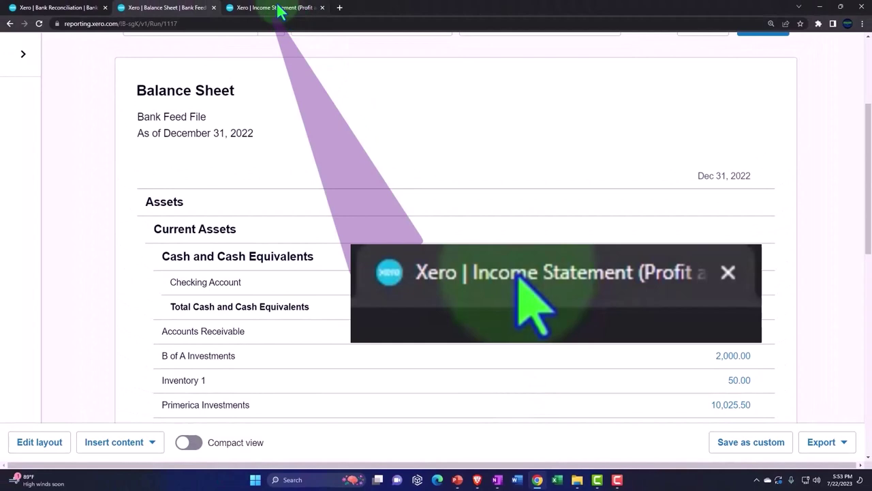
{"action": "left_click", "coordinate": [276, 4]}
{"action": "scroll", "coordinate": [250, 263], "scroll_direction": "down", "scroll_amount": 5}
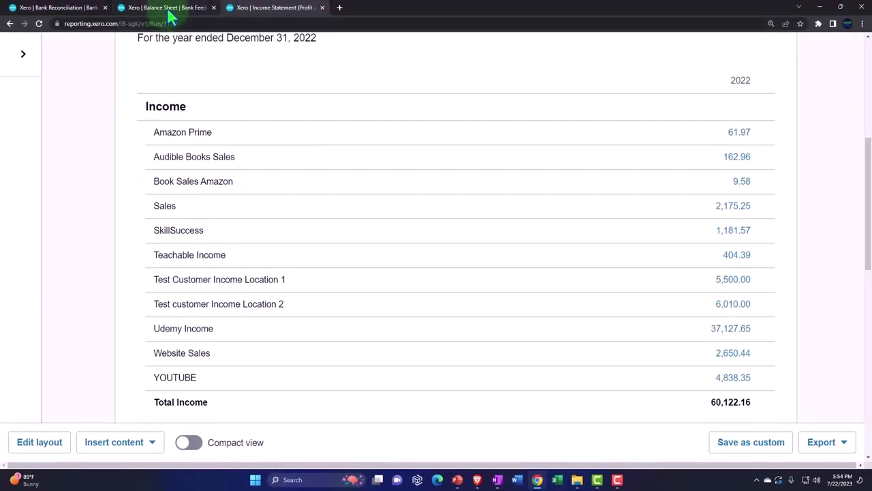
{"action": "left_click", "coordinate": [170, 14]}
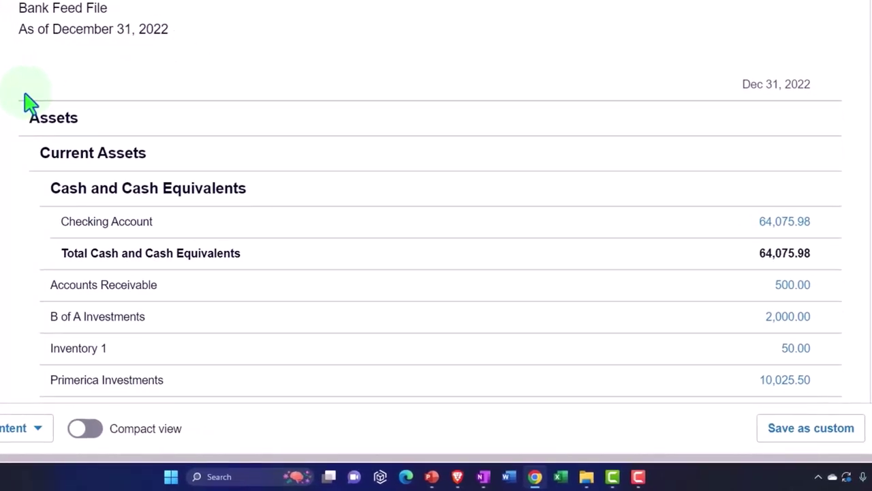
Step: Scroll through the December 31, 2022 Balance Sheet to read its lines
{"action": "scroll", "coordinate": [30, 102], "scroll_direction": "down", "scroll_amount": 1}
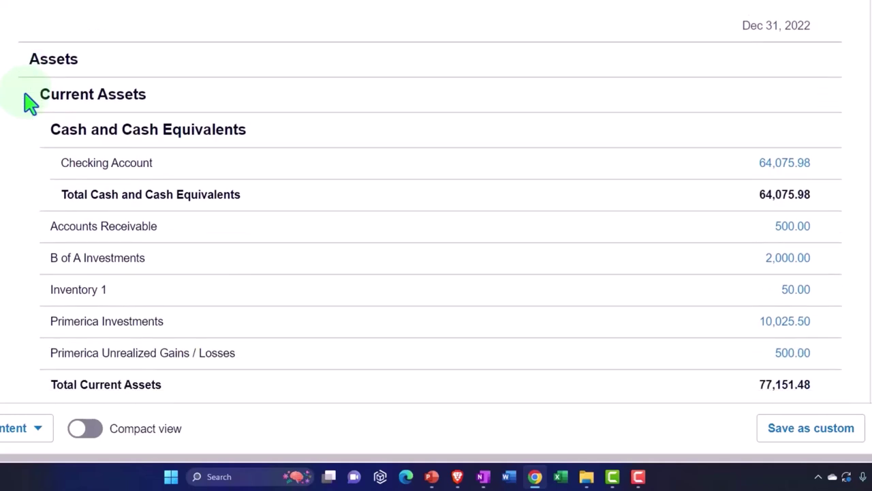
{"action": "scroll", "coordinate": [31, 102], "scroll_direction": "down", "scroll_amount": 6}
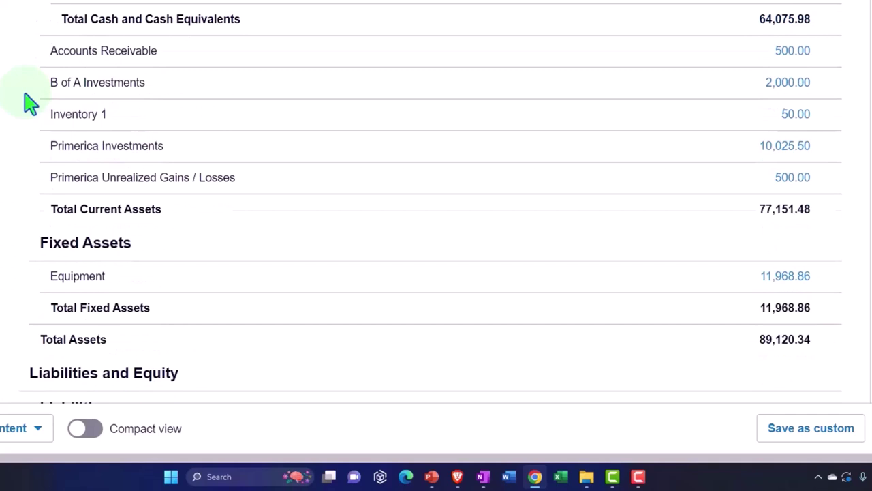
{"action": "scroll", "coordinate": [7, 272], "scroll_direction": "down", "scroll_amount": 2}
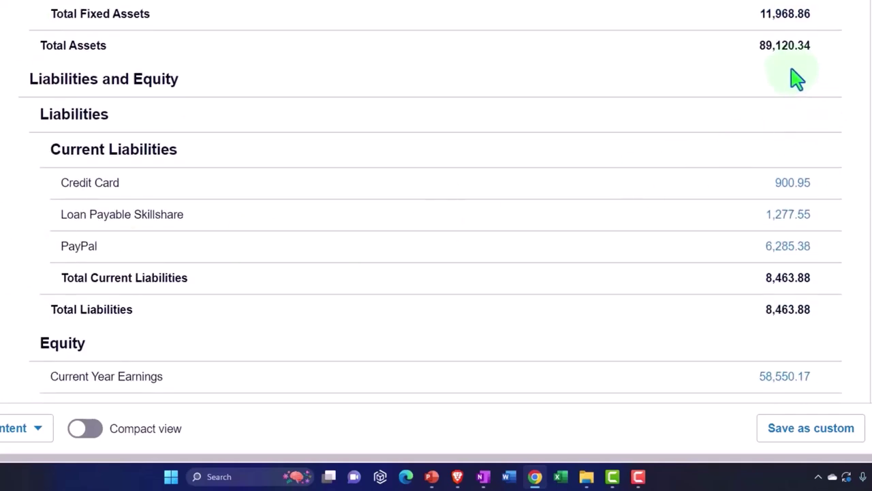
{"action": "scroll", "coordinate": [789, 77], "scroll_direction": "down", "scroll_amount": 4}
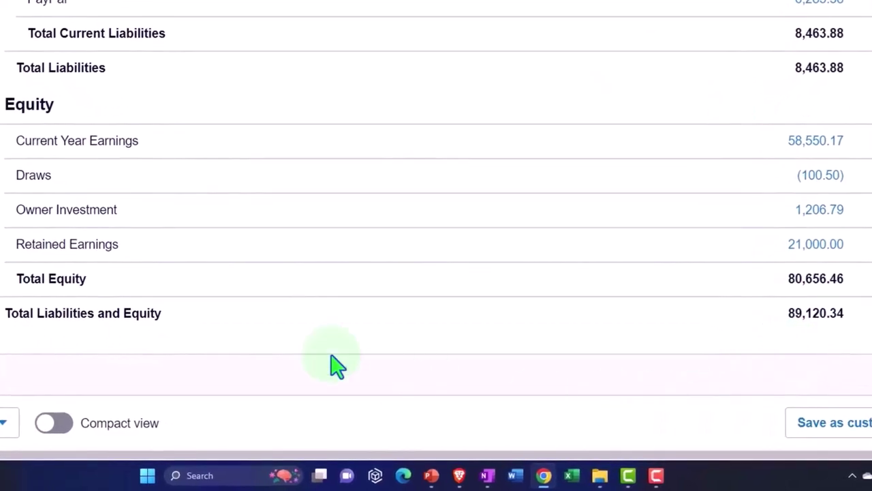
{"action": "scroll", "coordinate": [210, 358], "scroll_direction": "up", "scroll_amount": 4}
{"action": "scroll", "coordinate": [210, 358], "scroll_direction": "up", "scroll_amount": 6}
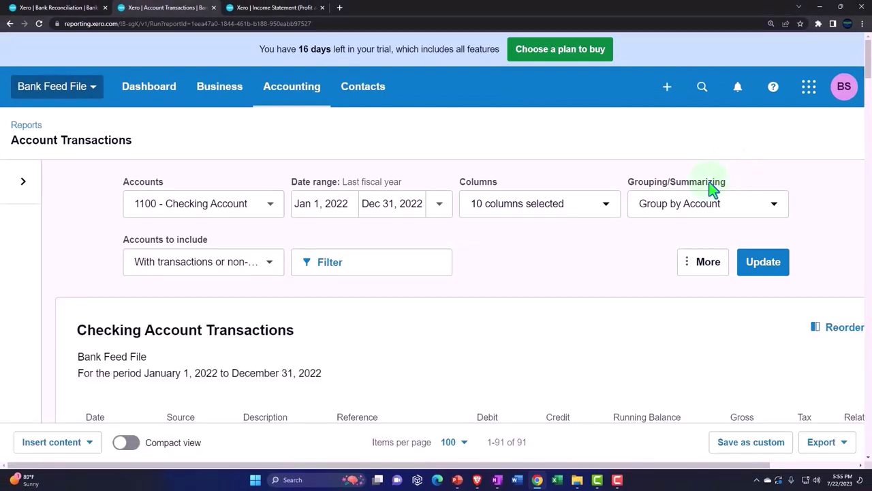
{"action": "scroll", "coordinate": [652, 218], "scroll_direction": "down", "scroll_amount": 1}
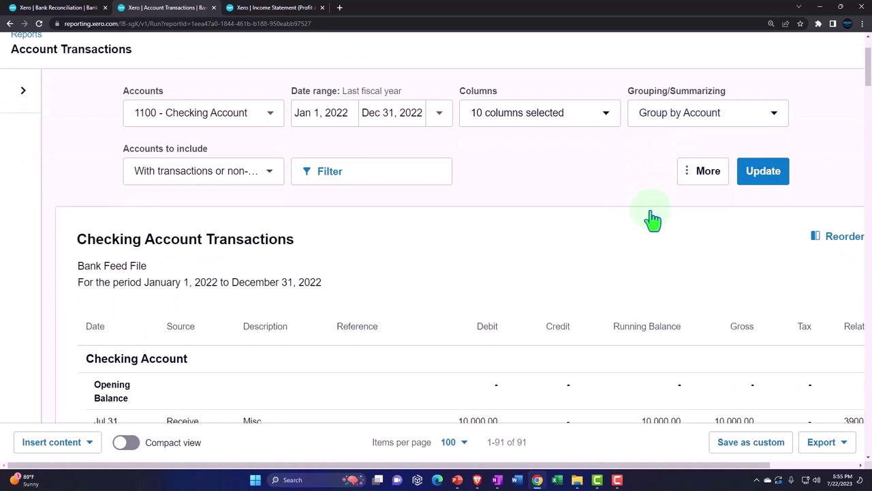
{"action": "key", "text": "ctrl+plus"}
{"action": "key", "text": "ctrl+minus"}
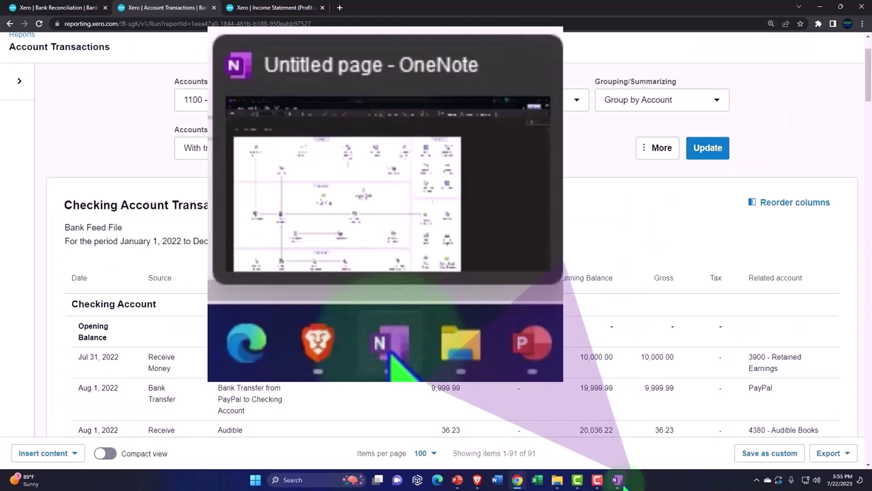
{"action": "left_click", "coordinate": [618, 481]}
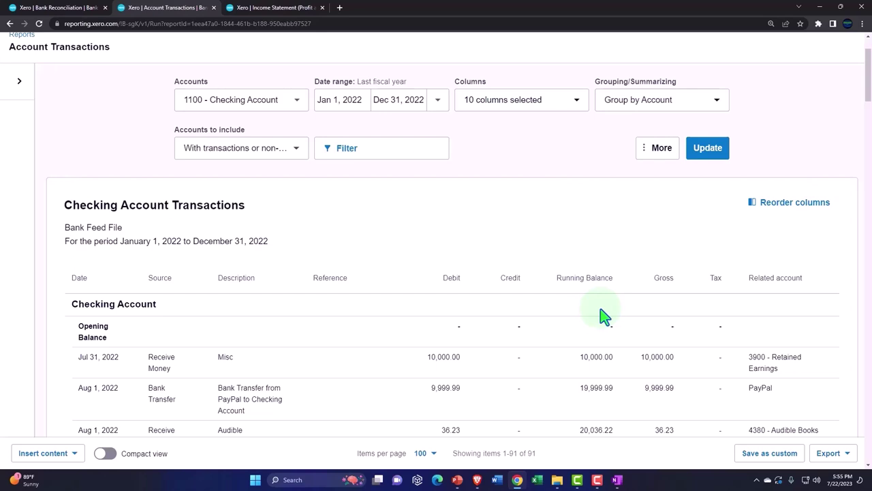
{"action": "scroll", "coordinate": [605, 315], "scroll_direction": "down", "scroll_amount": 3}
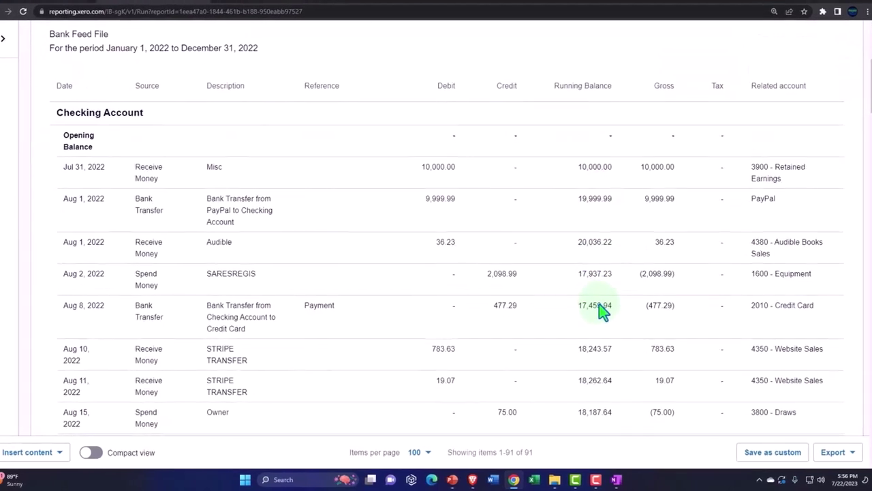
{"action": "scroll", "coordinate": [600, 307], "scroll_direction": "down", "scroll_amount": 5}
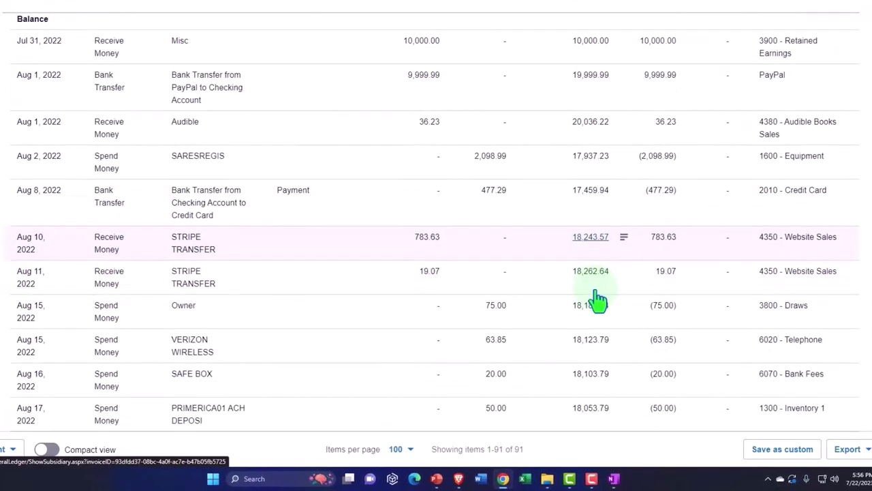
{"action": "scroll", "coordinate": [597, 300], "scroll_direction": "down", "scroll_amount": 3}
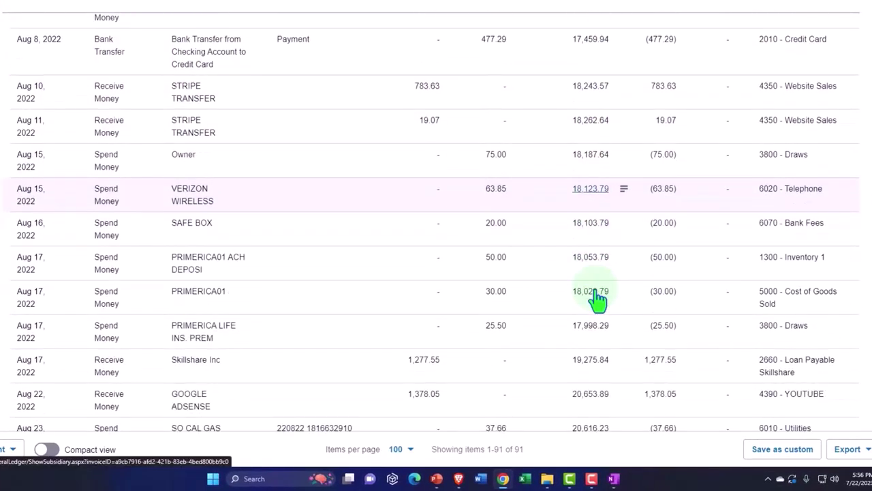
{"action": "scroll", "coordinate": [597, 299], "scroll_direction": "down", "scroll_amount": 1}
{"action": "scroll", "coordinate": [597, 300], "scroll_direction": "down", "scroll_amount": 2}
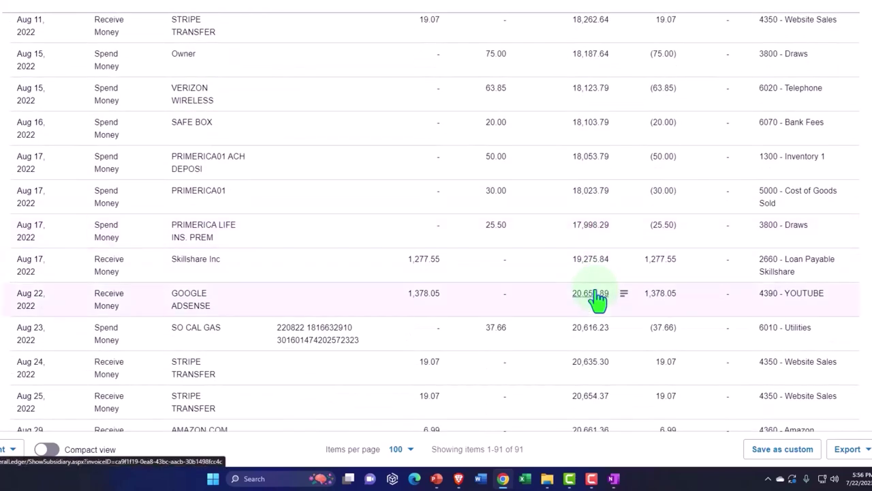
{"action": "scroll", "coordinate": [597, 299], "scroll_direction": "down", "scroll_amount": 2}
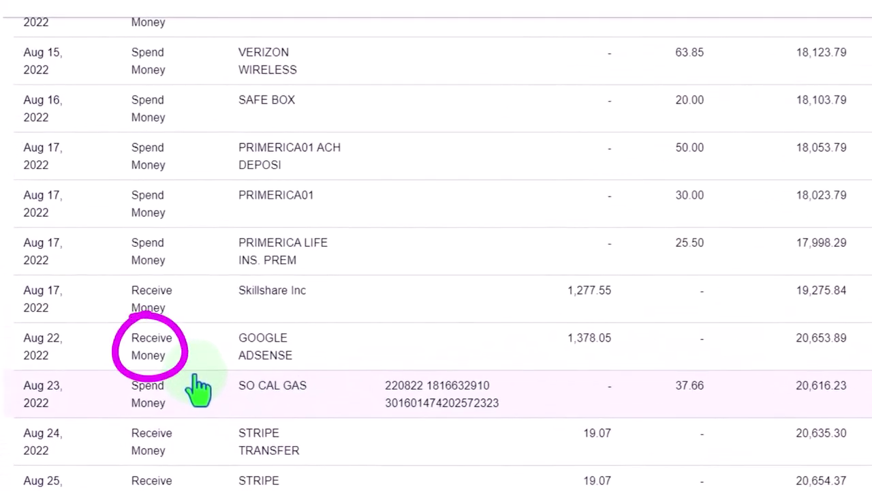
{"action": "scroll", "coordinate": [195, 376], "scroll_direction": "down", "scroll_amount": 3}
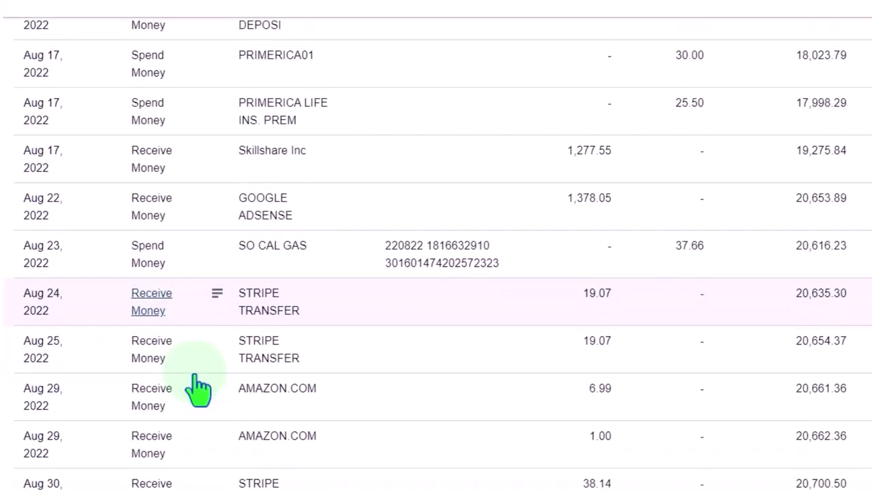
{"action": "scroll", "coordinate": [202, 385], "scroll_direction": "down", "scroll_amount": 5}
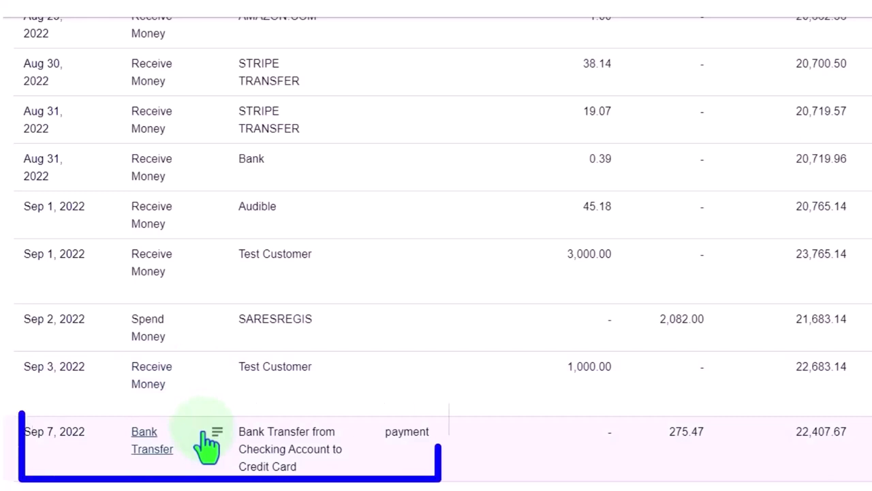
{"action": "scroll", "coordinate": [206, 444], "scroll_direction": "down", "scroll_amount": 1}
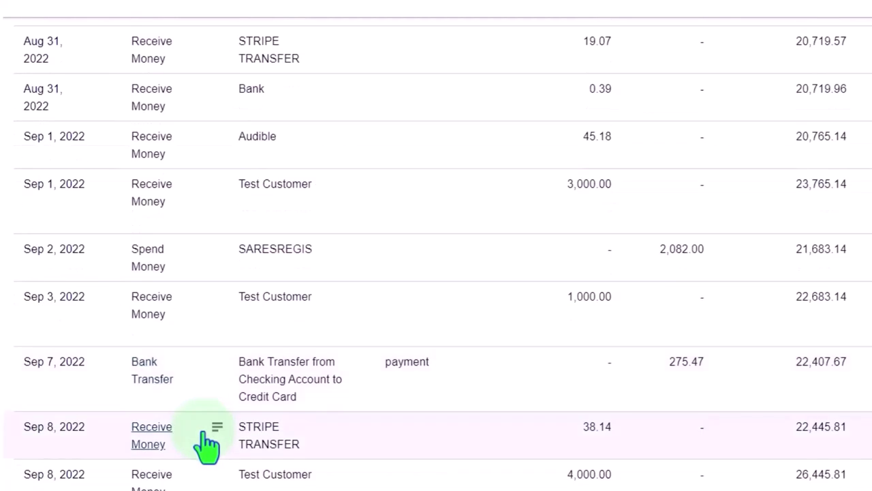
{"action": "scroll", "coordinate": [204, 446], "scroll_direction": "down", "scroll_amount": 6}
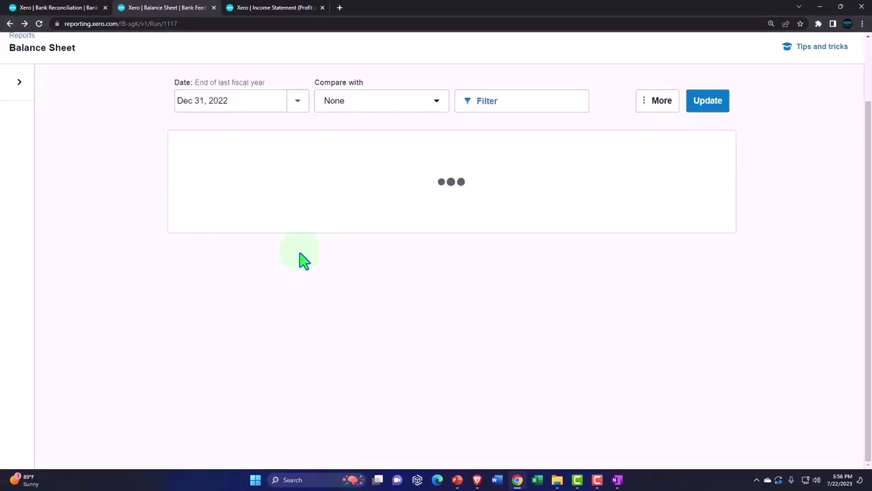
Step: Scroll the reloaded Balance Sheet to review Total Current Assets of 77,151.48
{"action": "scroll", "coordinate": [300, 257], "scroll_direction": "down", "scroll_amount": 1}
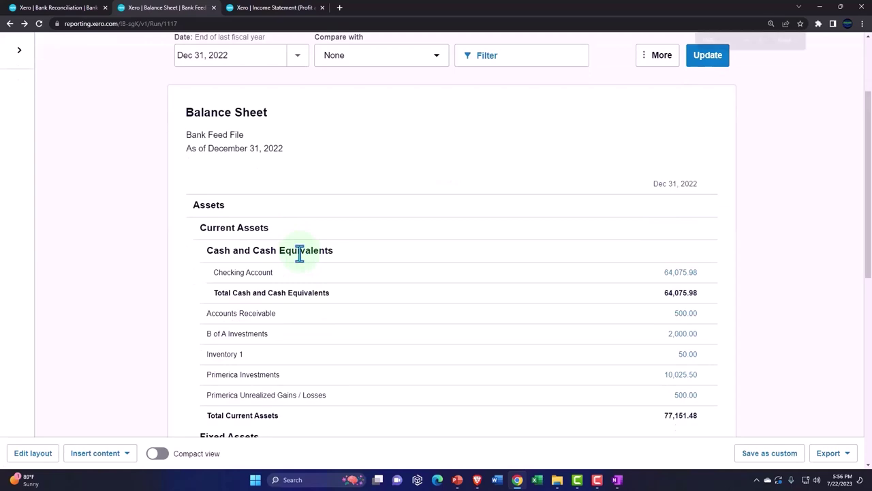
{"action": "scroll", "coordinate": [300, 258], "scroll_direction": "up", "scroll_amount": 2}
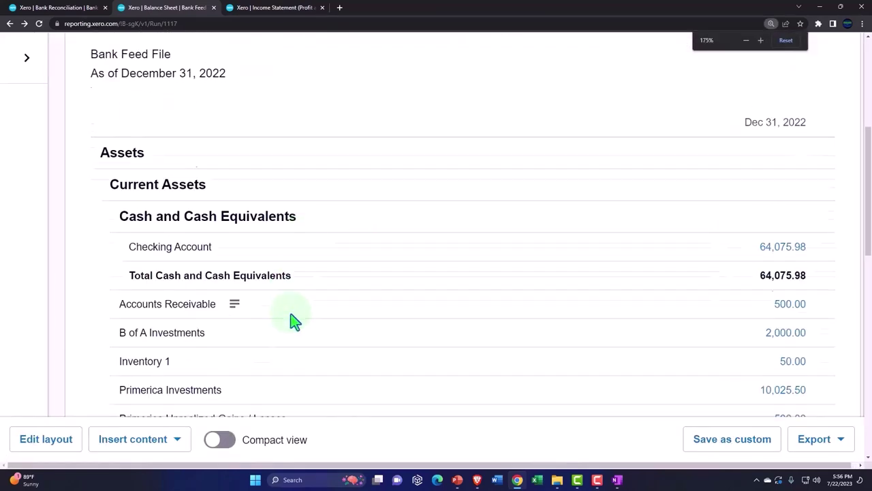
{"action": "scroll", "coordinate": [293, 320], "scroll_direction": "down", "scroll_amount": 1}
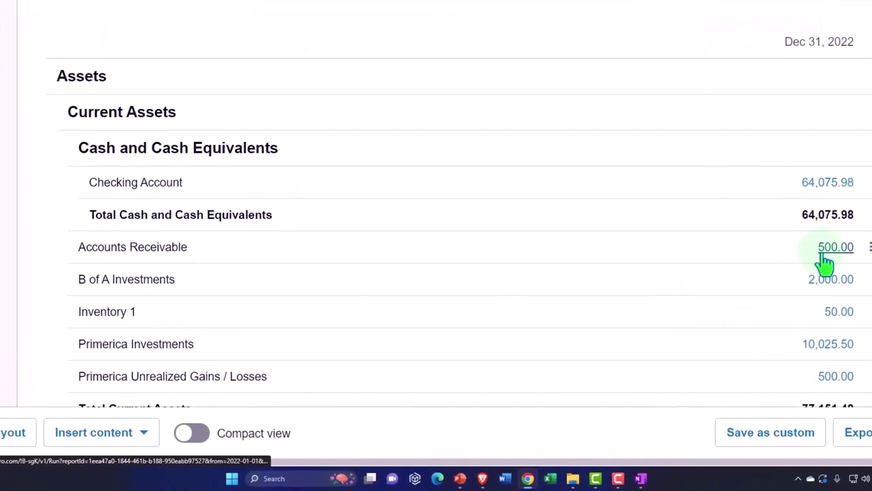
{"action": "scroll", "coordinate": [824, 262], "scroll_direction": "down", "scroll_amount": 1}
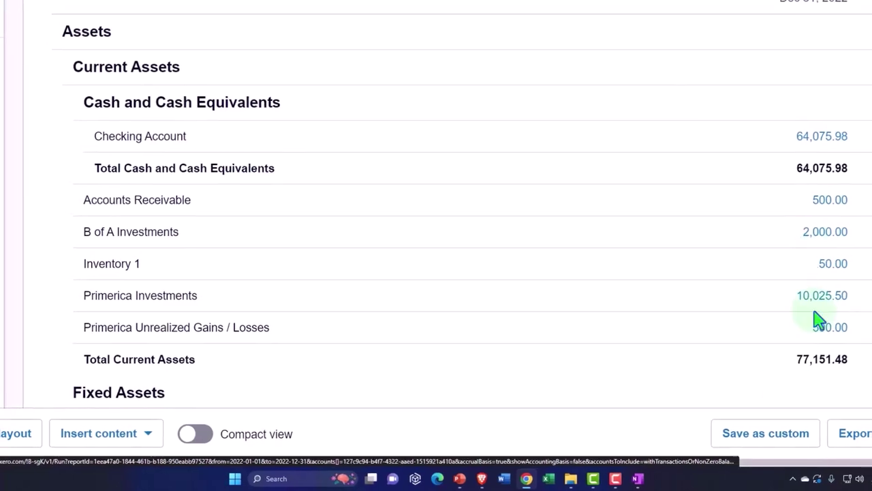
Step: Bring OneNote's Untitled page with the vendors, customers and employees workflow diagram to the front
{"action": "left_click", "coordinate": [621, 479]}
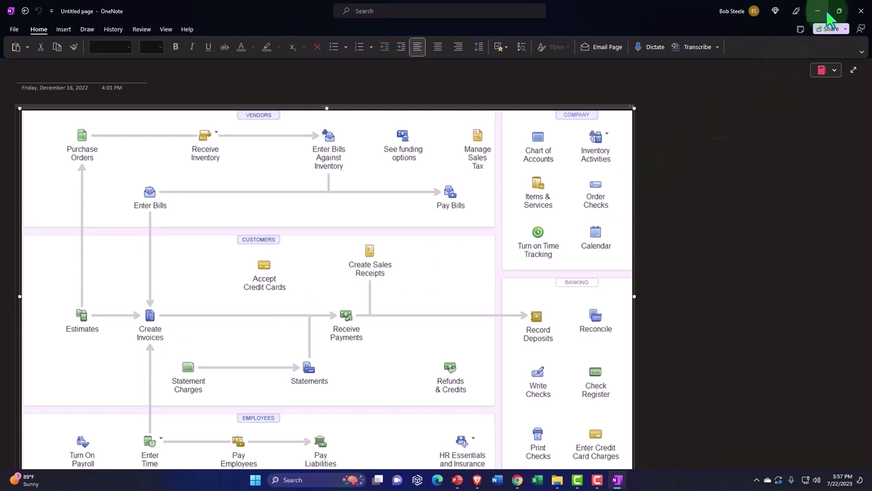
{"action": "left_click", "coordinate": [820, 11]}
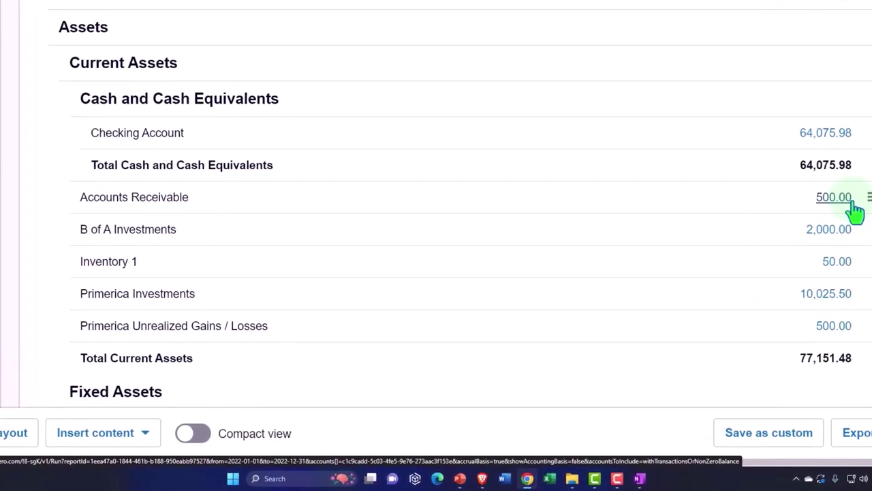
{"action": "scroll", "coordinate": [859, 204], "scroll_direction": "down", "scroll_amount": 1}
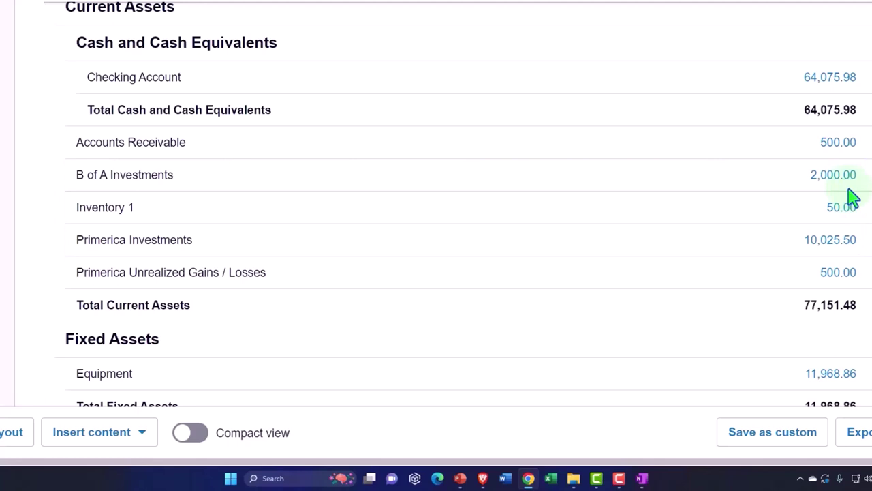
{"action": "scroll", "coordinate": [852, 197], "scroll_direction": "down", "scroll_amount": 1}
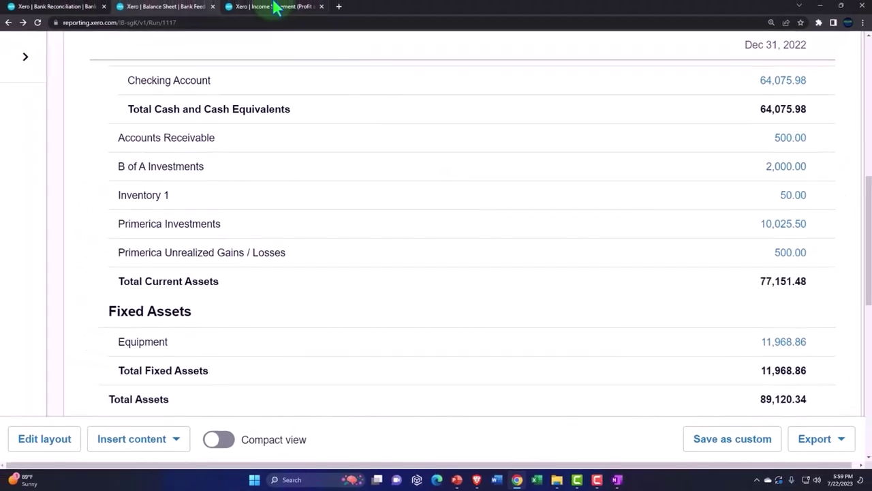
{"action": "left_click", "coordinate": [276, 7]}
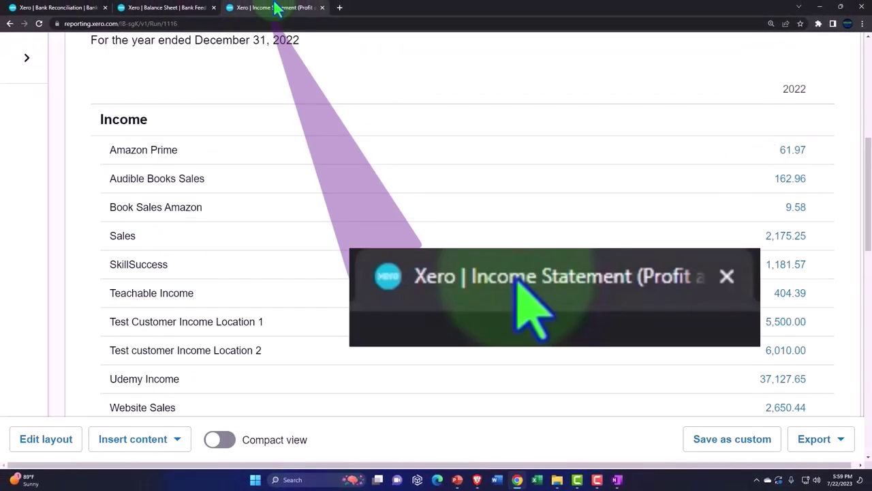
{"action": "left_click", "coordinate": [186, 9]}
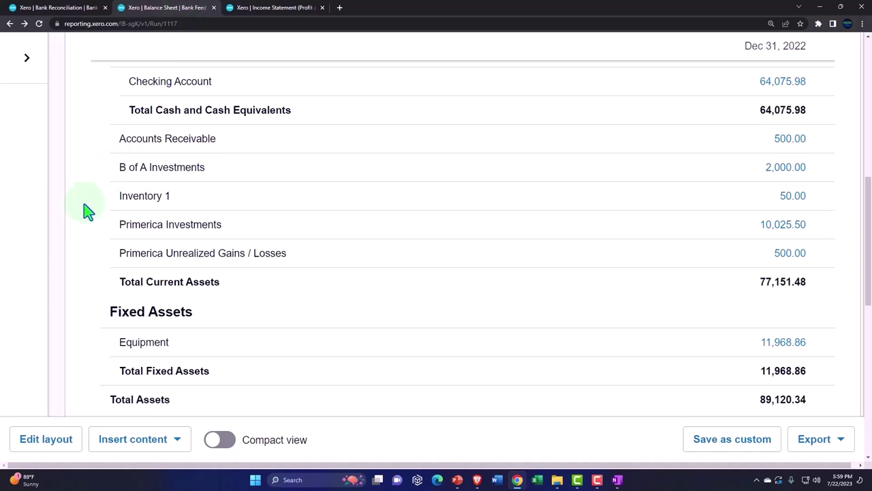
{"action": "scroll", "coordinate": [88, 211], "scroll_direction": "down", "scroll_amount": 1}
{"action": "scroll", "coordinate": [87, 211], "scroll_direction": "down", "scroll_amount": 1}
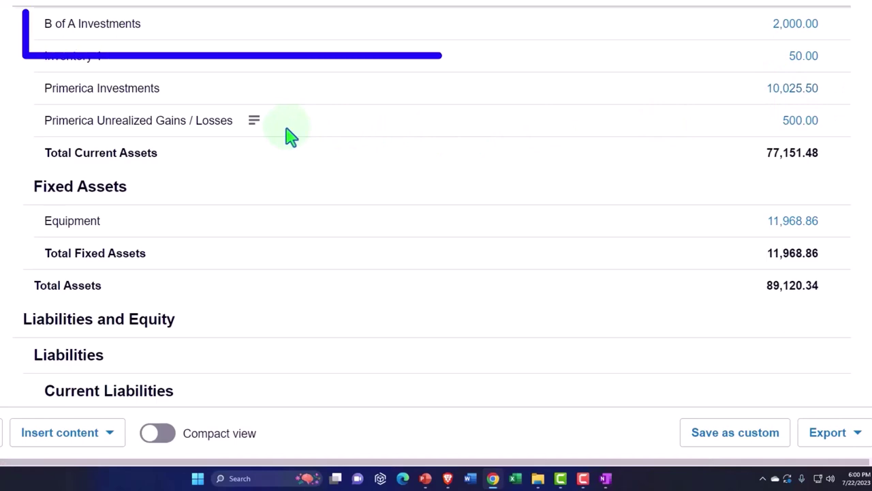
{"action": "scroll", "coordinate": [266, 137], "scroll_direction": "down", "scroll_amount": 3}
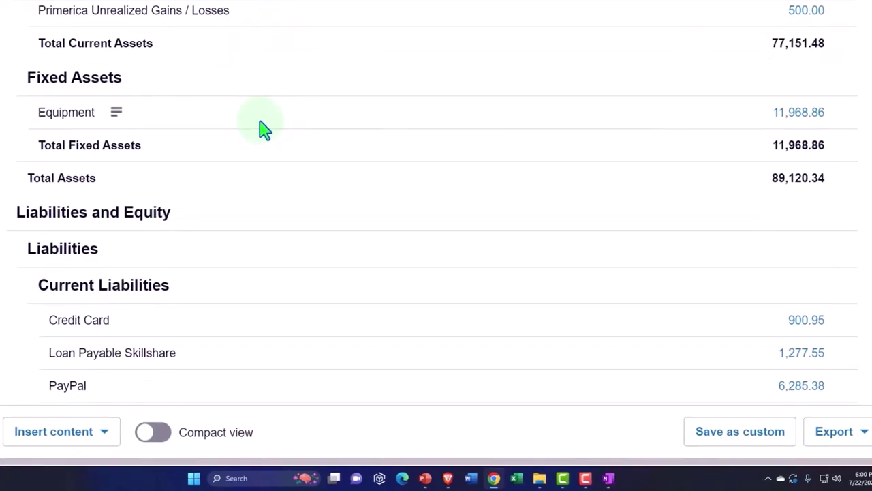